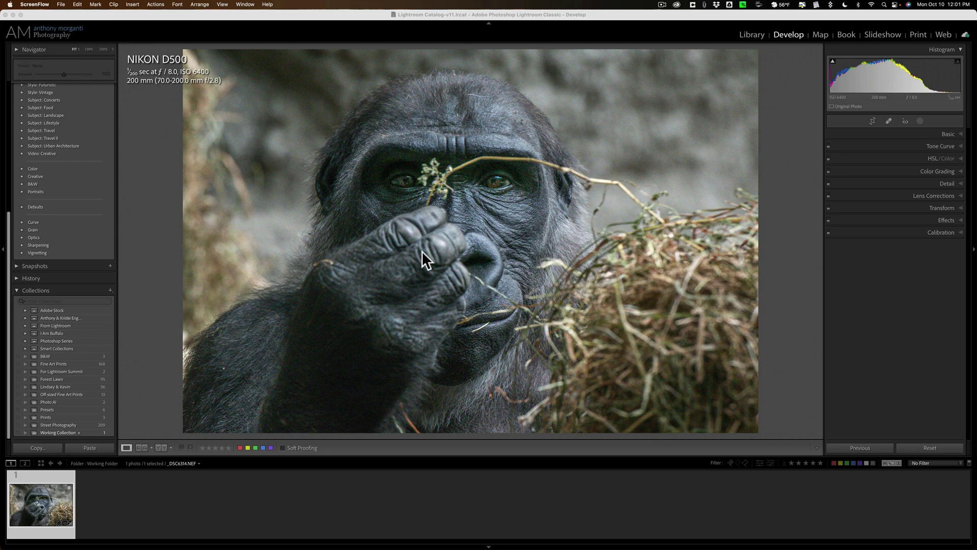
Check the photo's info overlay and zoom in on the gorilla's eye to inspect the noise.
{"action": "key", "text": "i"}
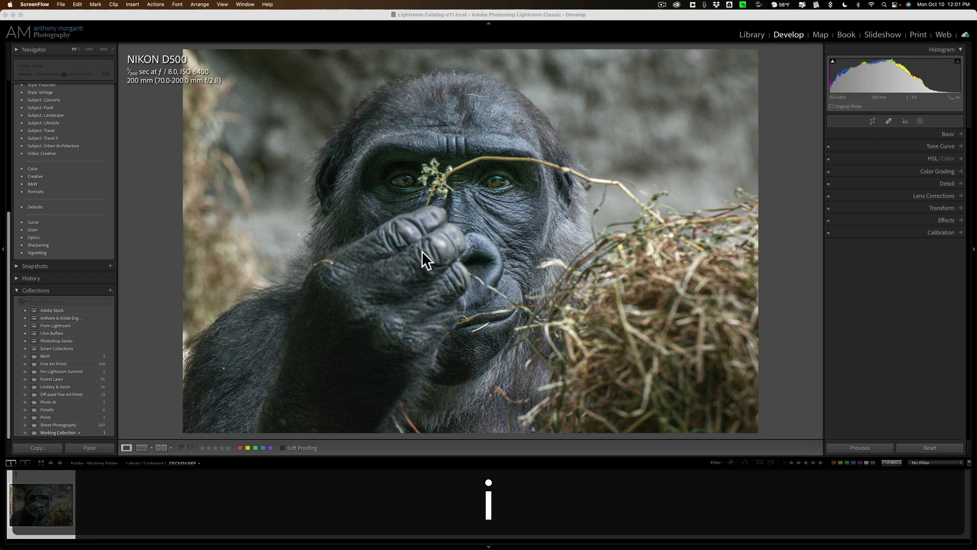
{"action": "left_click", "coordinate": [398, 33]}
{"action": "key", "text": "i"}
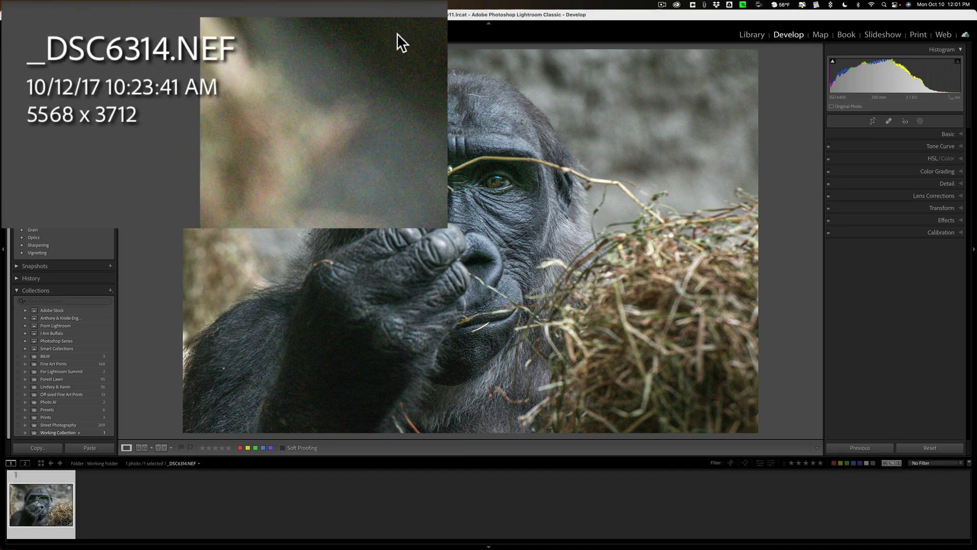
{"action": "key", "text": "i"}
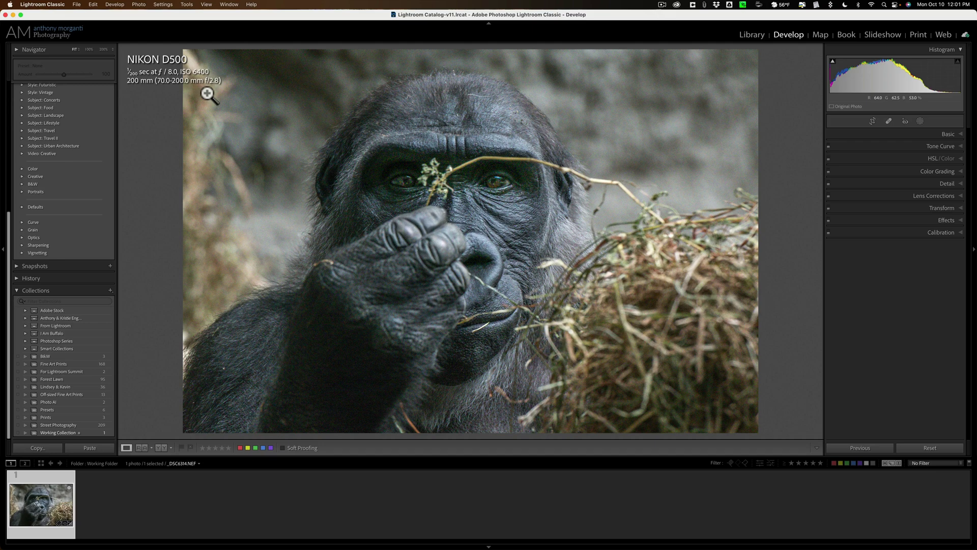
{"action": "left_click", "coordinate": [355, 143]}
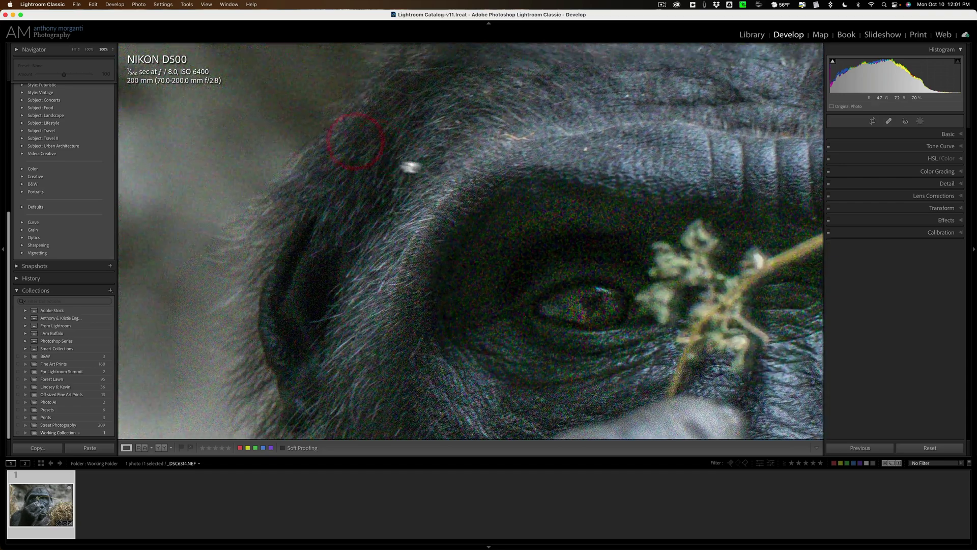
{"action": "left_click_drag", "start_coordinate": [356, 142], "coordinate": [445, 168]}
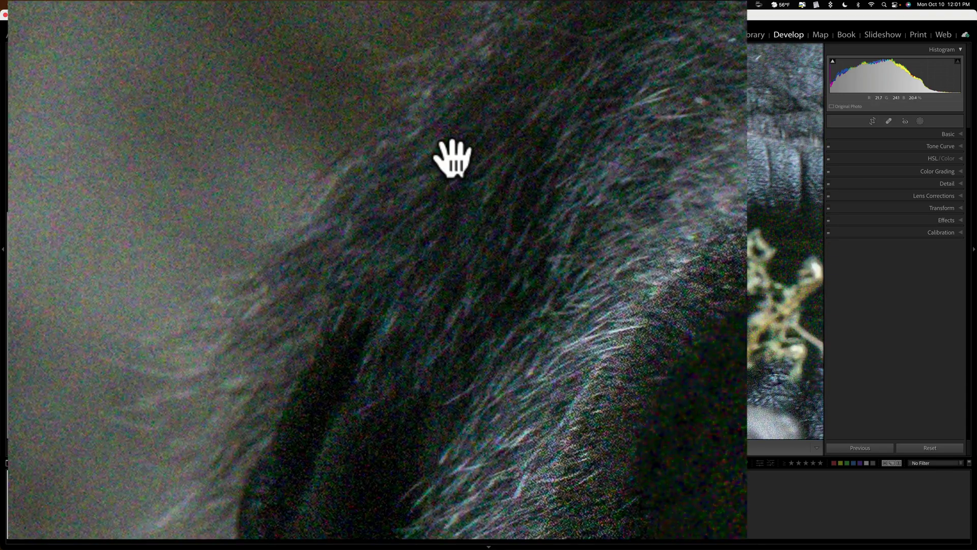
{"action": "left_click", "coordinate": [452, 158]}
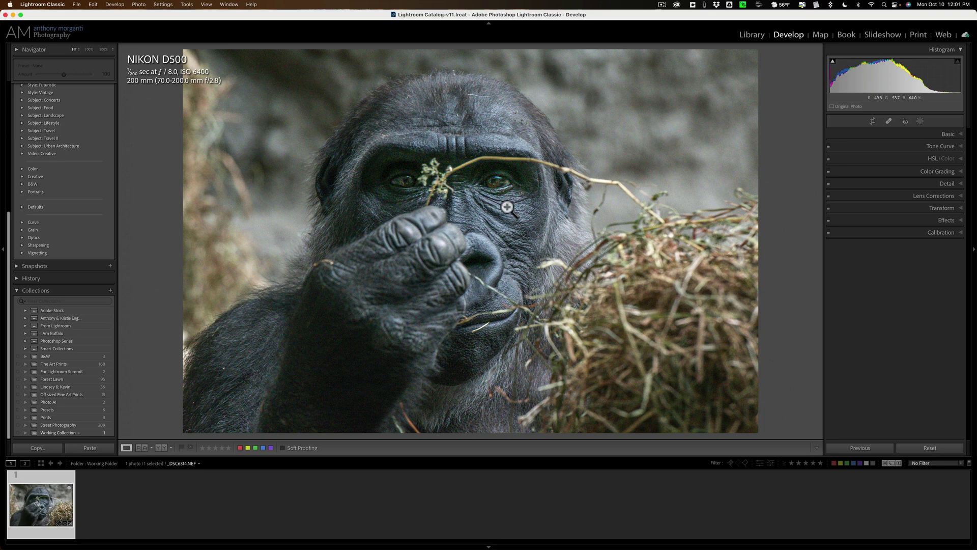
Cancel the Edit In Topaz TIFF copy and choose File > Plug-in Extras > Process with Topaz Photo AI instead.
{"action": "right_click", "coordinate": [498, 150]}
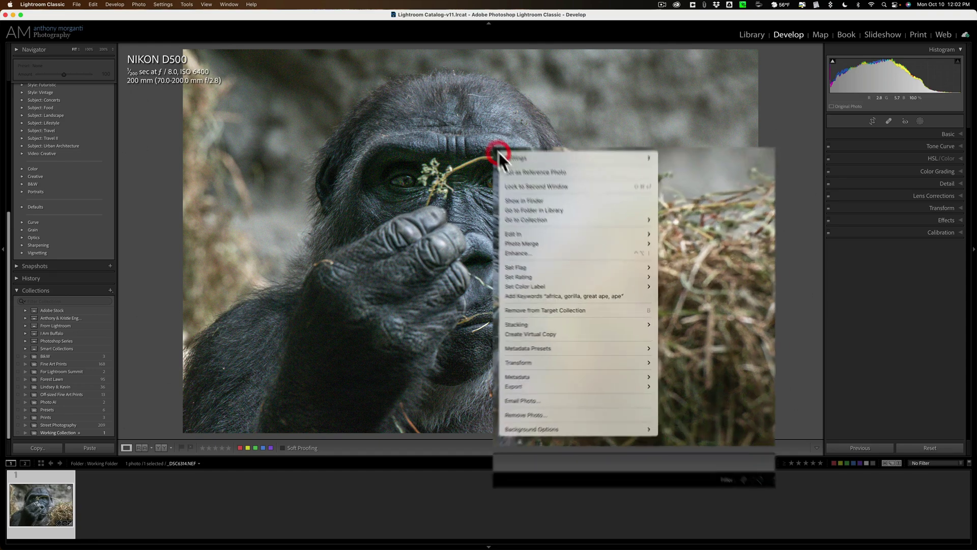
{"action": "mouse_move", "coordinate": [503, 131]}
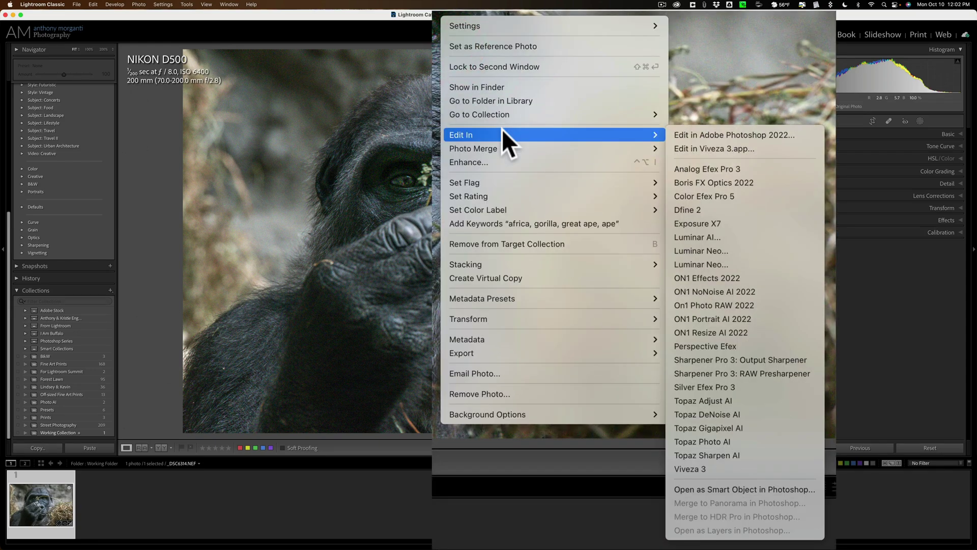
{"action": "left_click", "coordinate": [734, 441]}
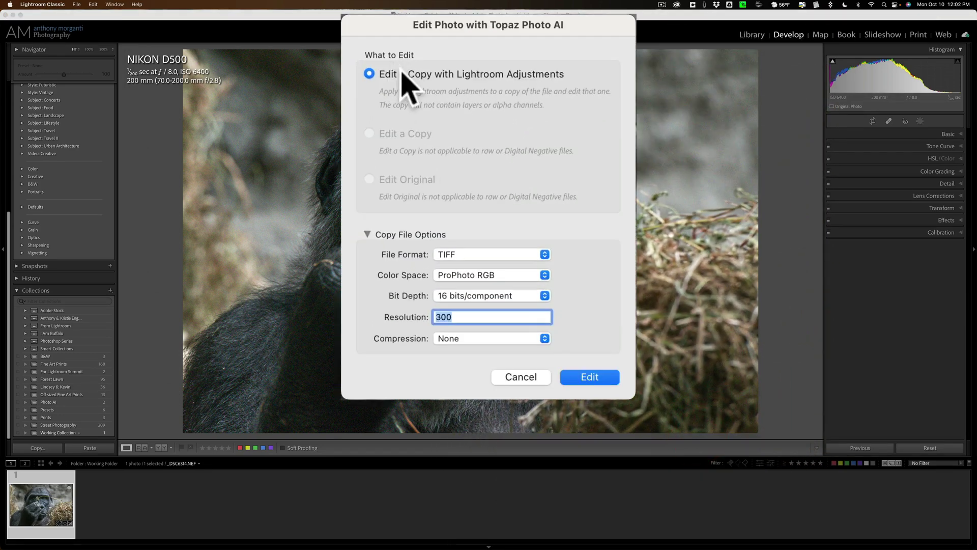
{"action": "left_click", "coordinate": [543, 254]}
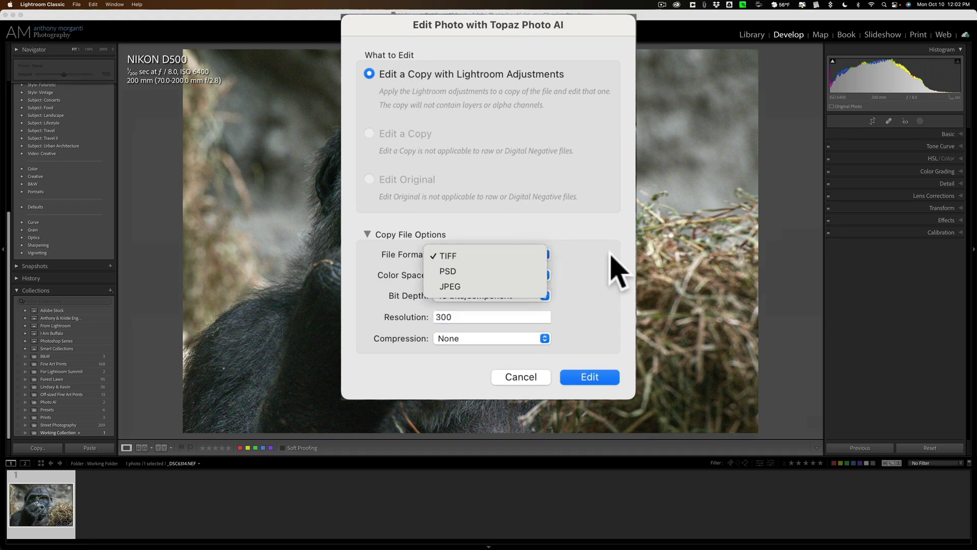
{"action": "left_click", "coordinate": [586, 307]}
{"action": "left_click", "coordinate": [530, 378]}
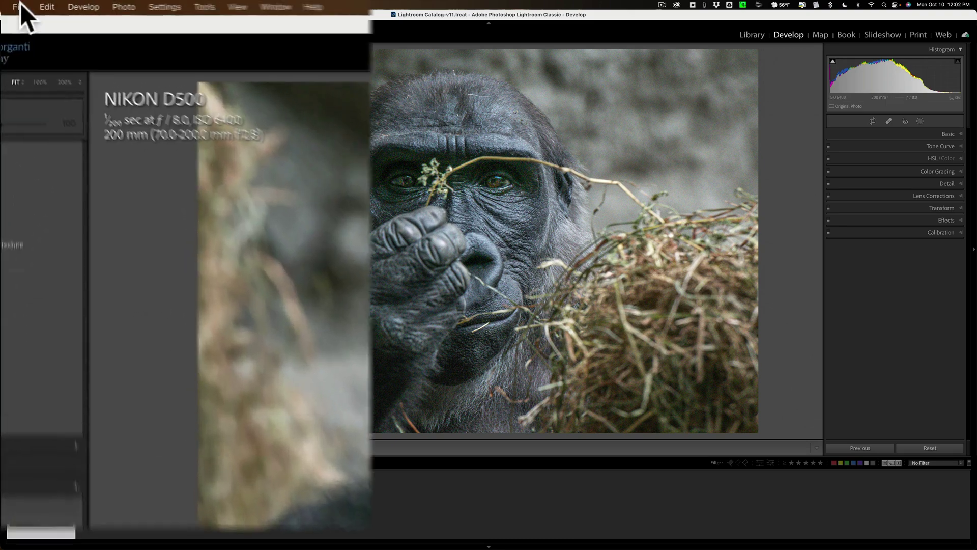
{"action": "left_click", "coordinate": [77, 4]}
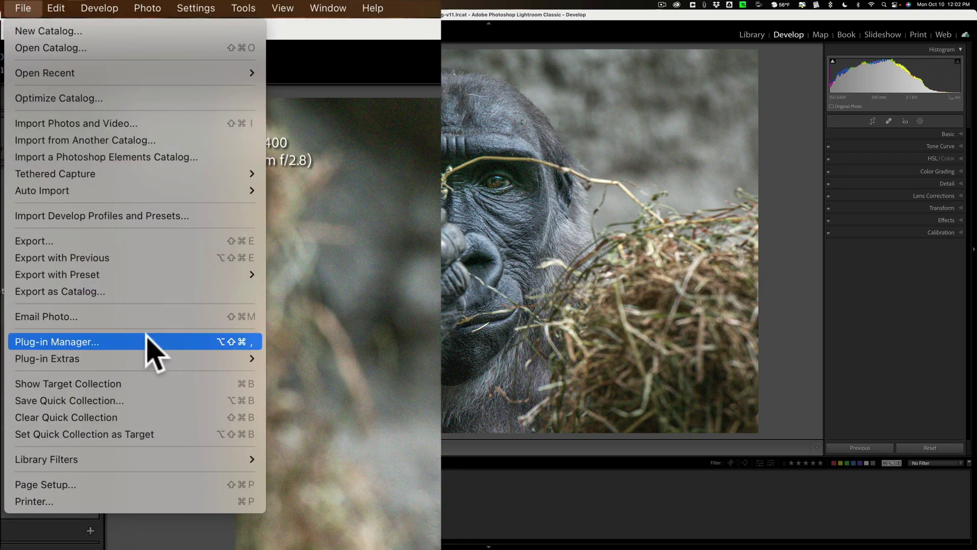
{"action": "mouse_move", "coordinate": [161, 360]}
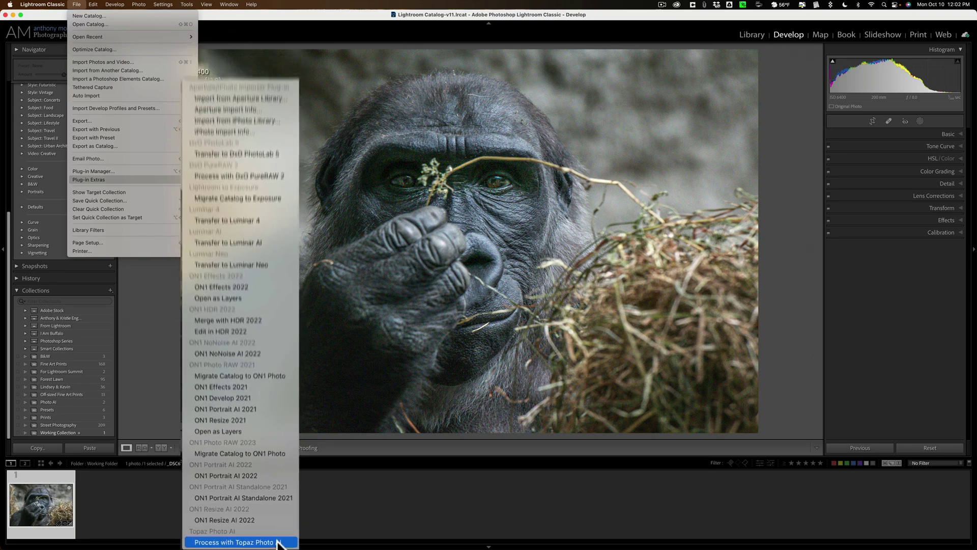
Run Autopilot's Raw Remove Noise in Topaz Photo AI and save the DNG back to Lightroom Classic.
{"action": "left_click", "coordinate": [269, 523]}
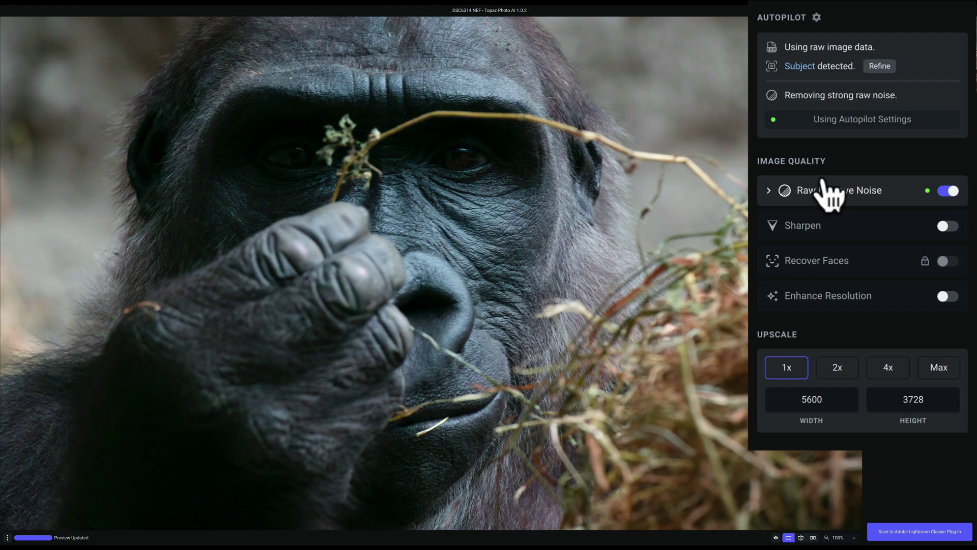
{"action": "left_click", "coordinate": [904, 533]}
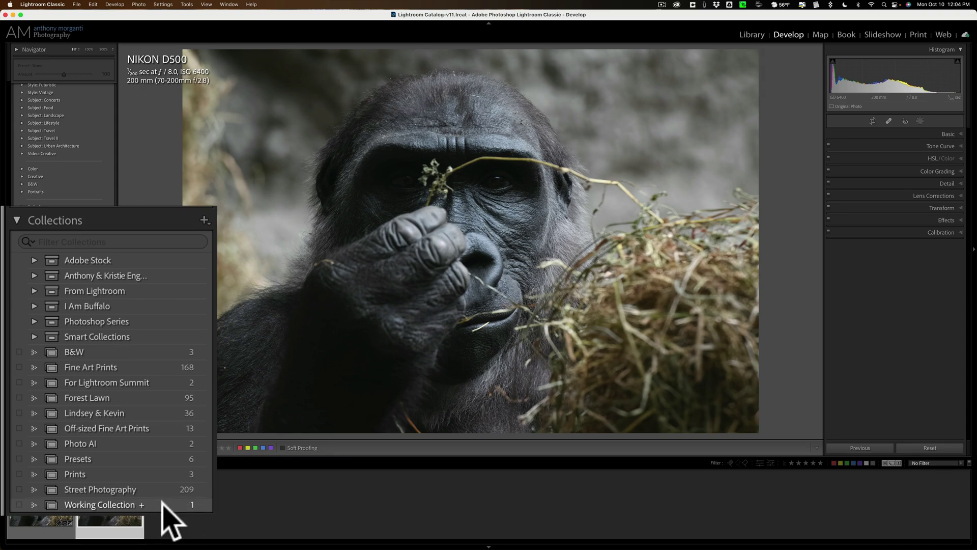
Open the Working Collection so its single original gorilla photo shows in Develop.
{"action": "left_click", "coordinate": [162, 503]}
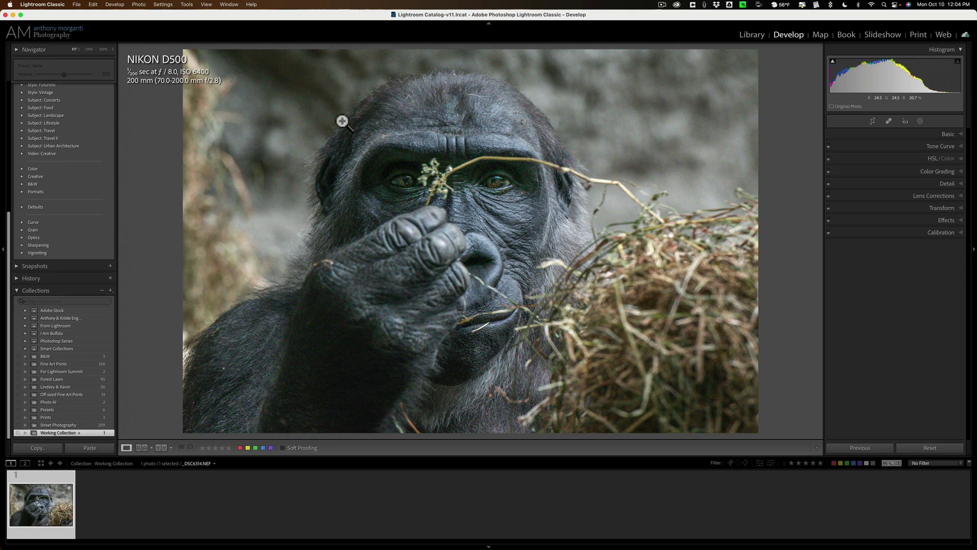
{"action": "scroll", "coordinate": [56, 226], "scroll_direction": "up", "scroll_amount": 8}
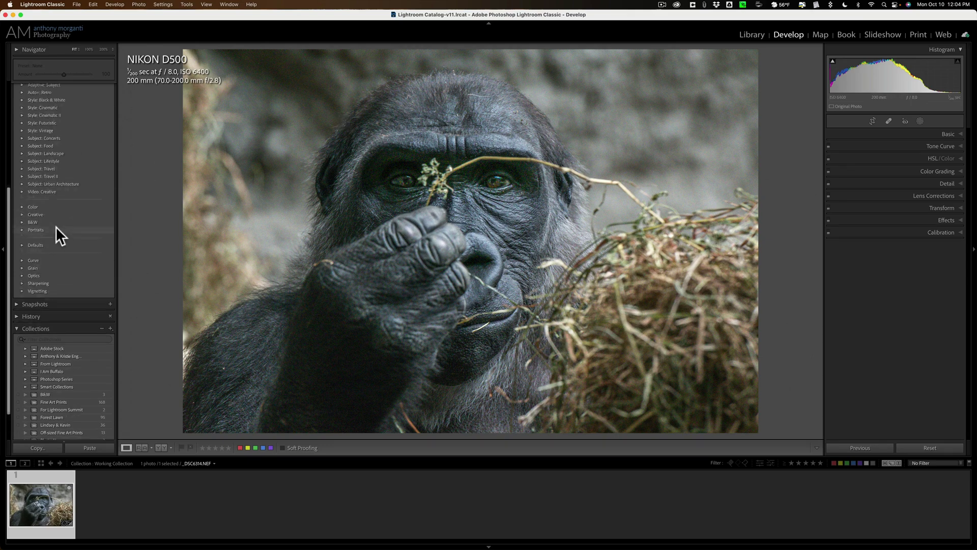
{"action": "scroll", "coordinate": [56, 227], "scroll_direction": "down", "scroll_amount": 5}
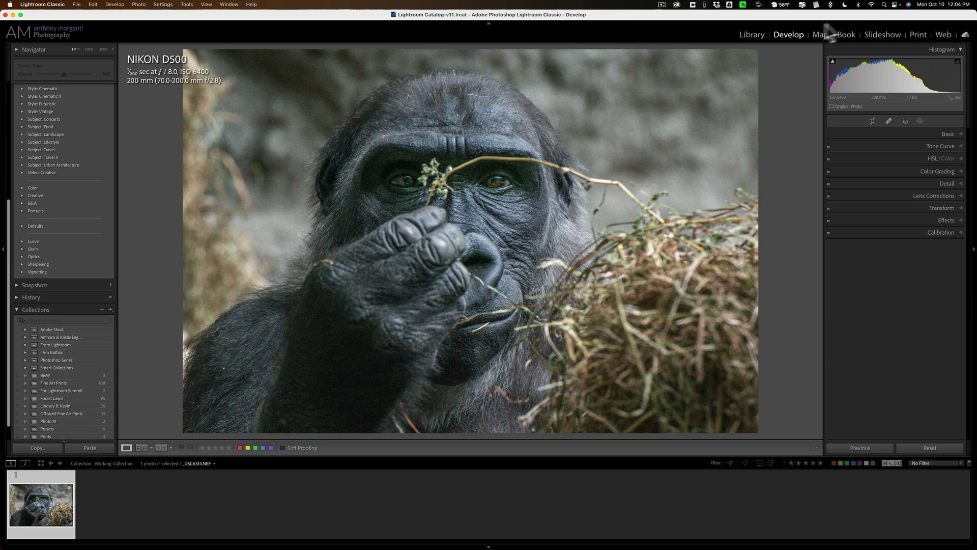
Select the Working Folder in Library and return to the Develop module.
{"action": "left_click", "coordinate": [753, 35]}
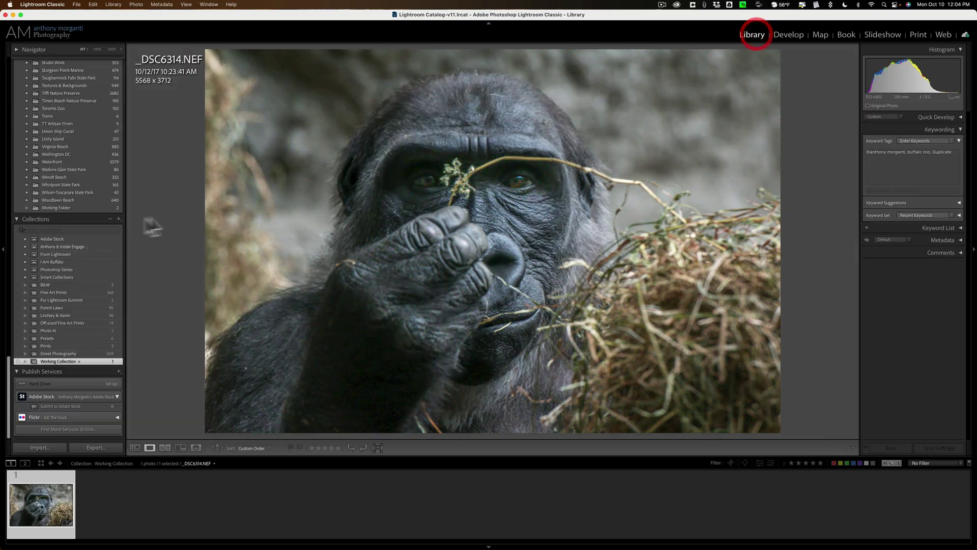
{"action": "left_click", "coordinate": [56, 208]}
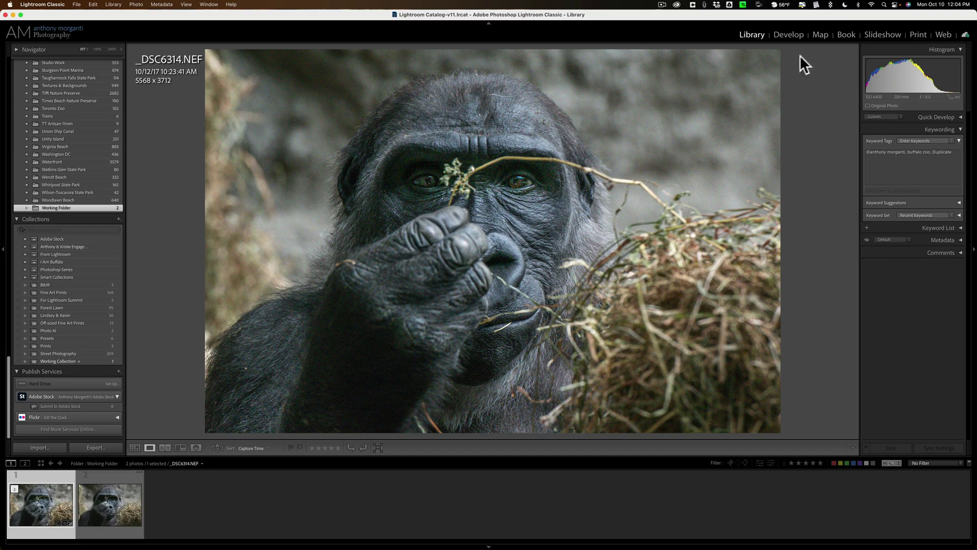
{"action": "left_click", "coordinate": [799, 33]}
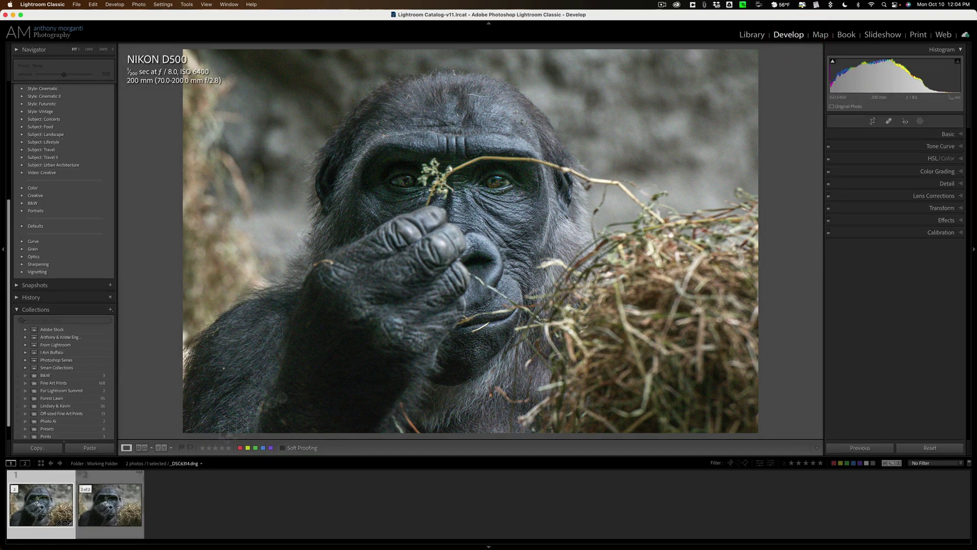
Zoom on the eye, then switch between _DSC6314.NEF and the denoised _DSC6314.dng.
{"action": "left_click", "coordinate": [291, 125]}
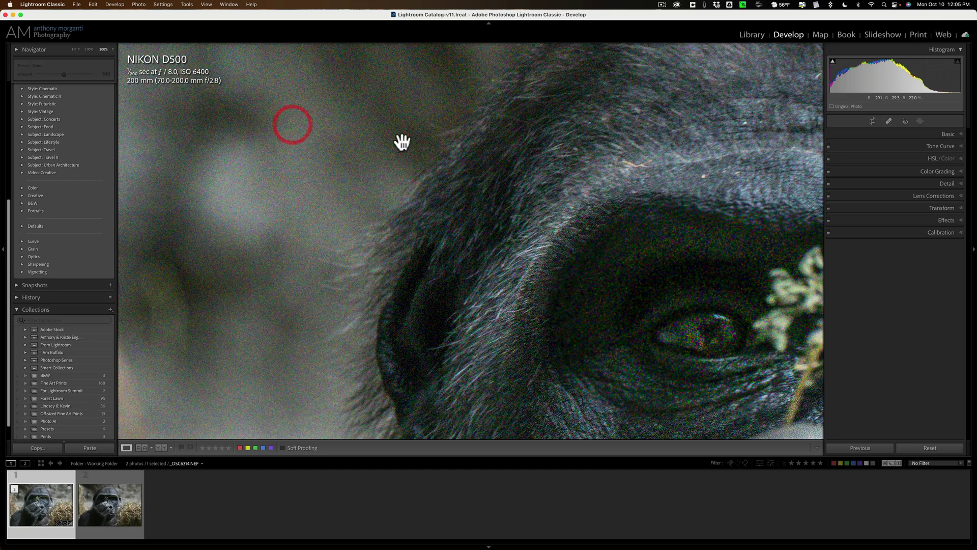
{"action": "left_click", "coordinate": [391, 131]}
{"action": "left_click", "coordinate": [102, 504]}
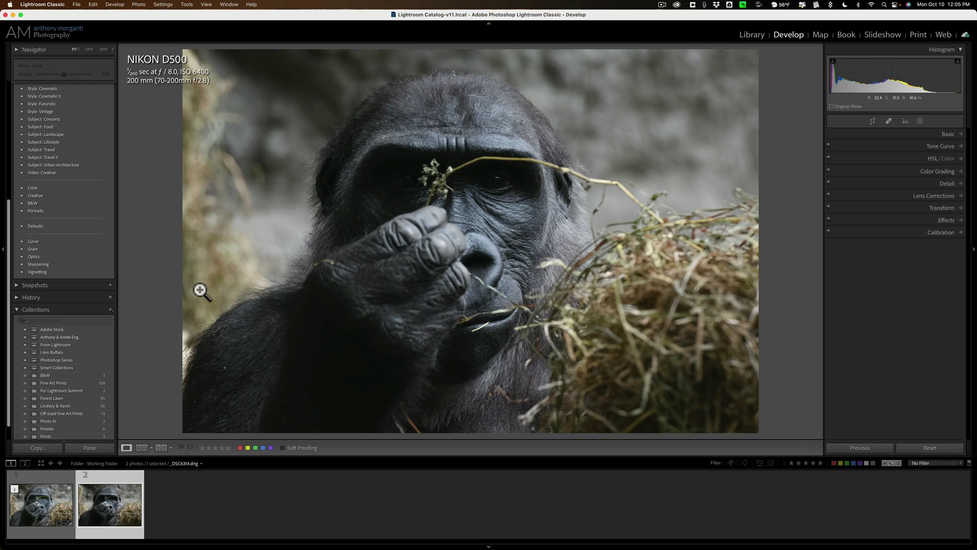
{"action": "left_click", "coordinate": [41, 497]}
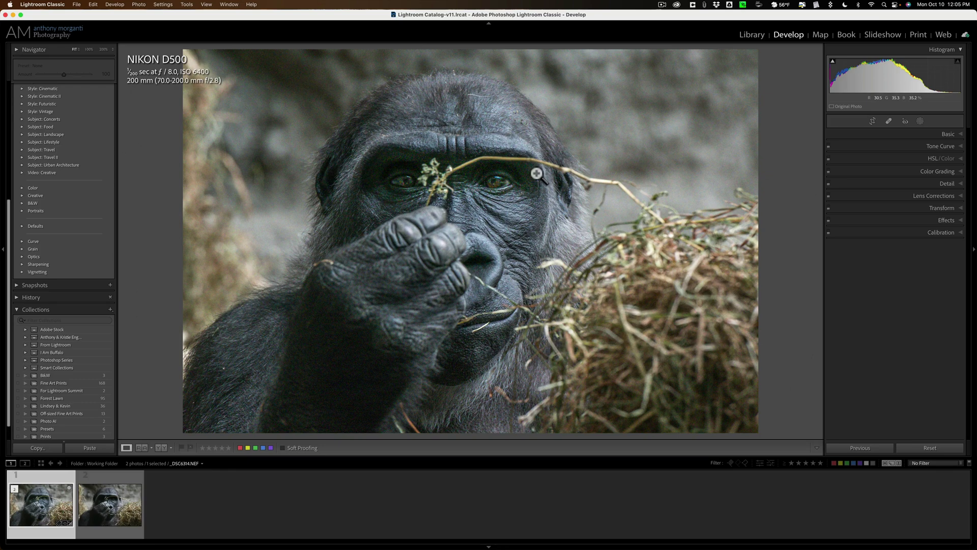
{"action": "left_click", "coordinate": [109, 498]}
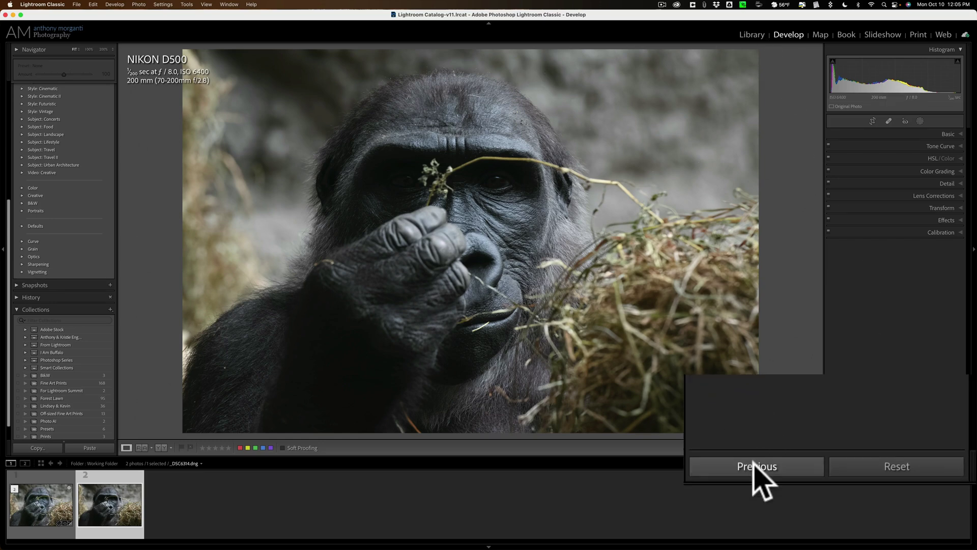
Apply the NEF's settings to _DSC6314.dng with Previous, then magnify the gorilla's brow and eye.
{"action": "left_click", "coordinate": [858, 449]}
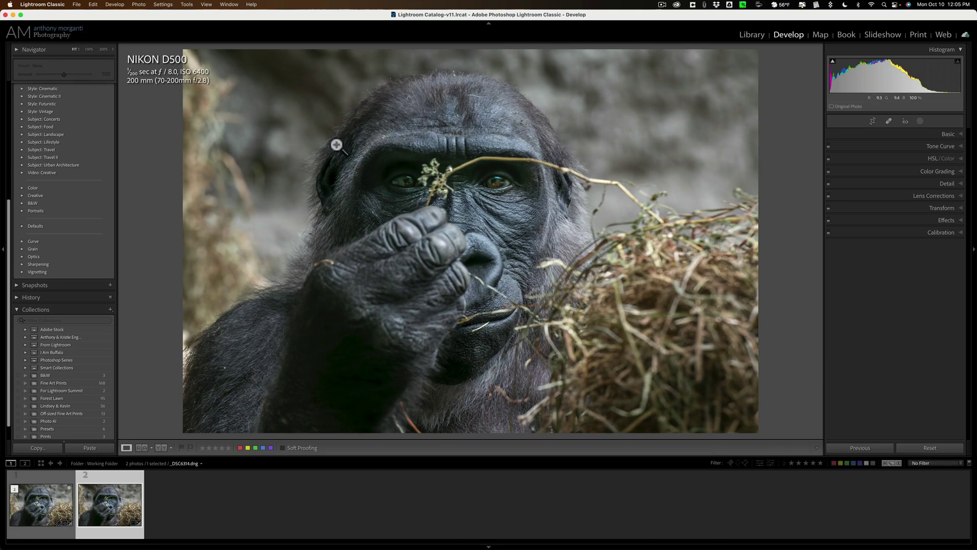
{"action": "left_click_drag", "start_coordinate": [360, 159], "coordinate": [475, 157]}
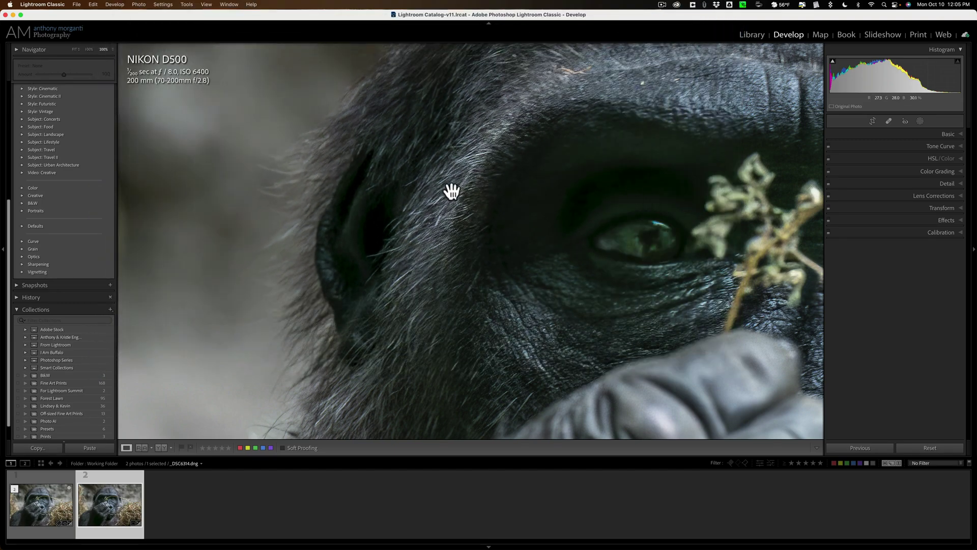
Lock the zoom position, toggle between the NEF and DNG at the eye, then return to Fit.
{"action": "left_click", "coordinate": [206, 4]}
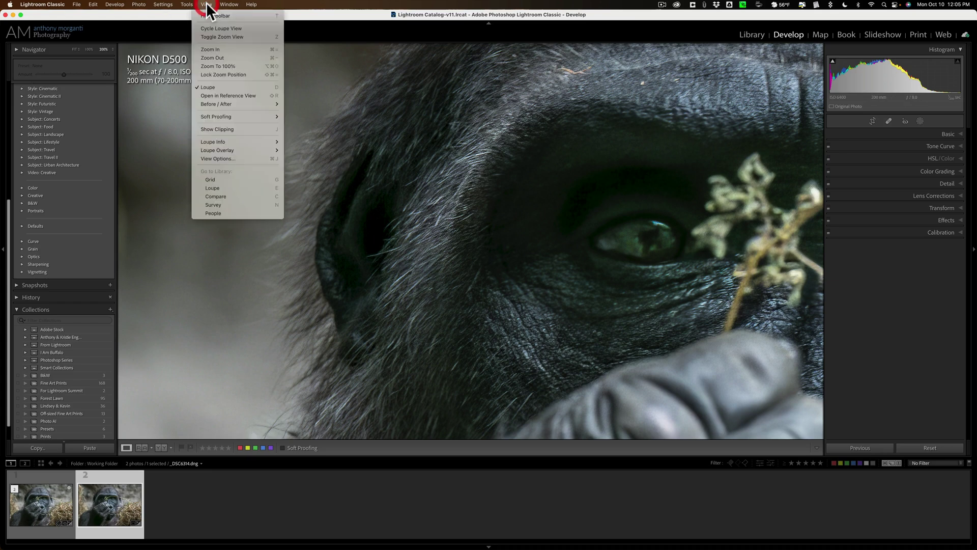
{"action": "left_click", "coordinate": [223, 74]}
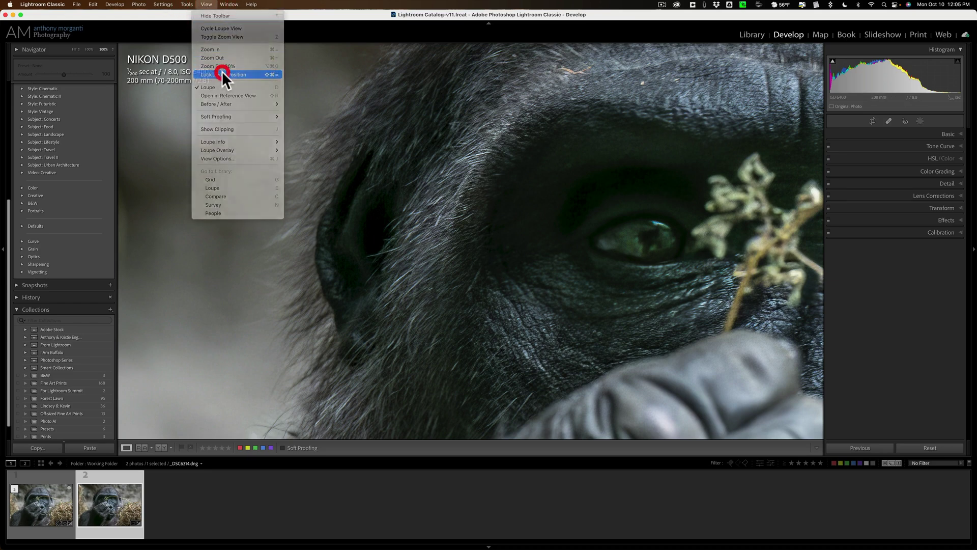
{"action": "left_click", "coordinate": [54, 497]}
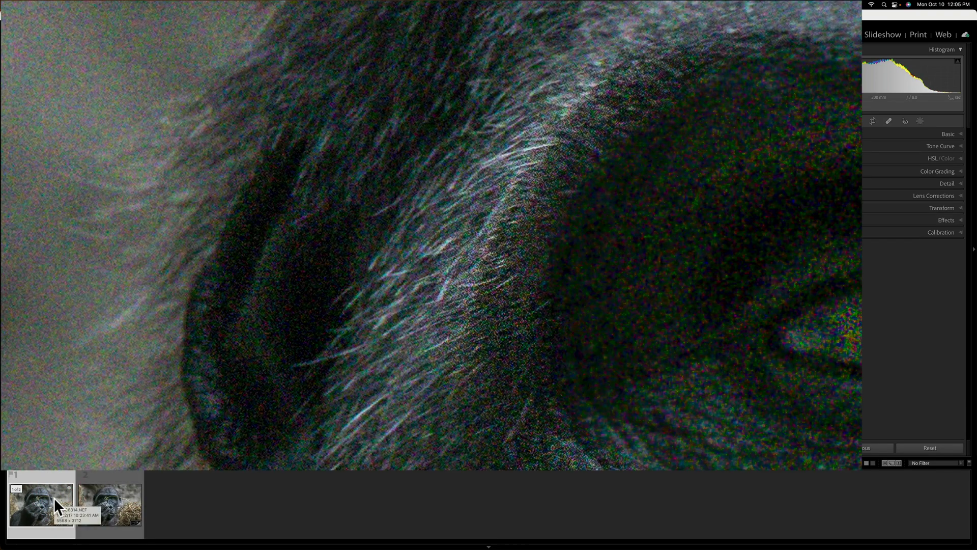
{"action": "left_click", "coordinate": [117, 502]}
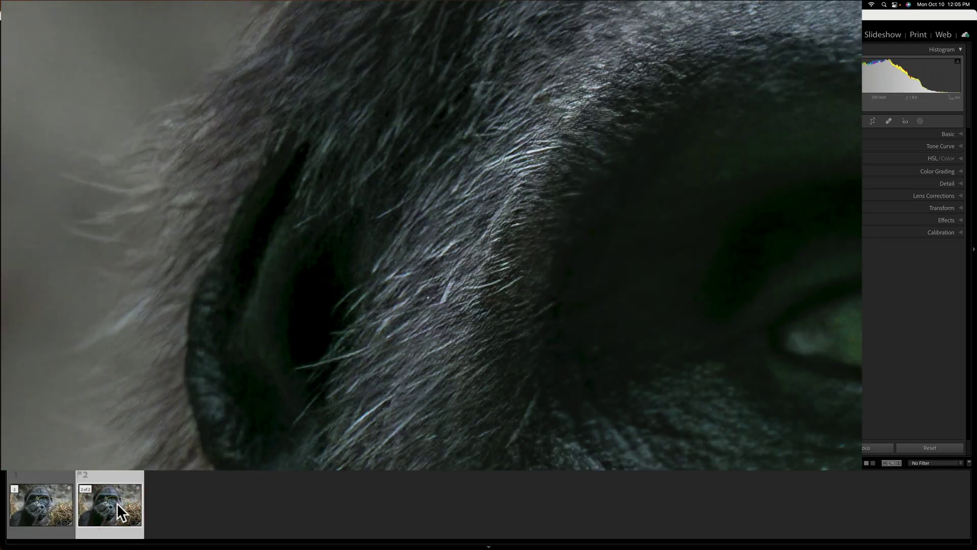
{"action": "left_click", "coordinate": [36, 502]}
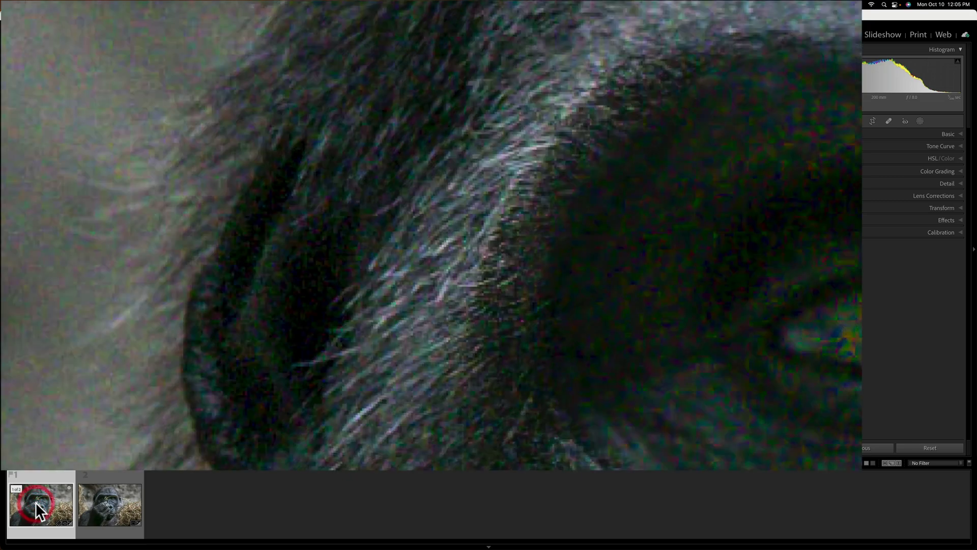
{"action": "left_click", "coordinate": [119, 503]}
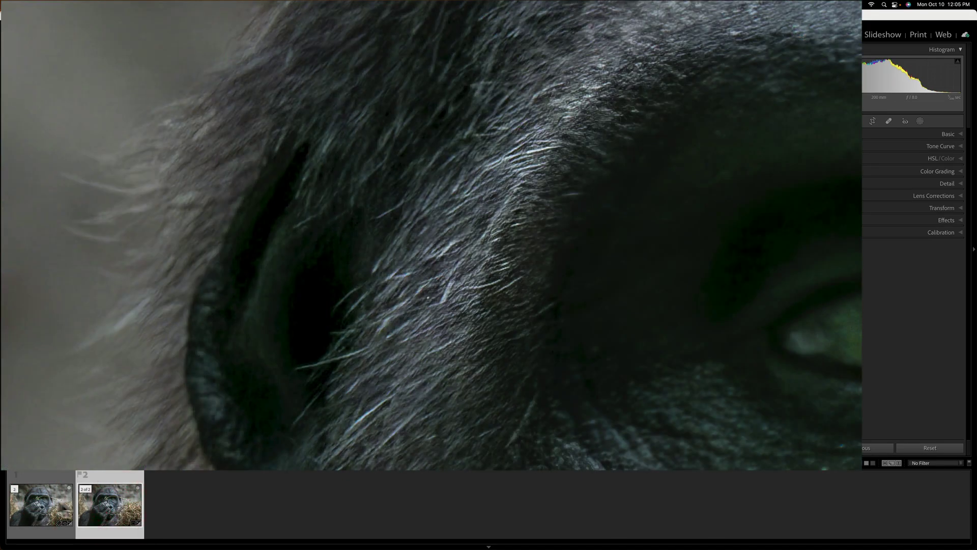
{"action": "left_click", "coordinate": [42, 504]}
{"action": "left_click", "coordinate": [110, 501]}
{"action": "left_click", "coordinate": [524, 279]}
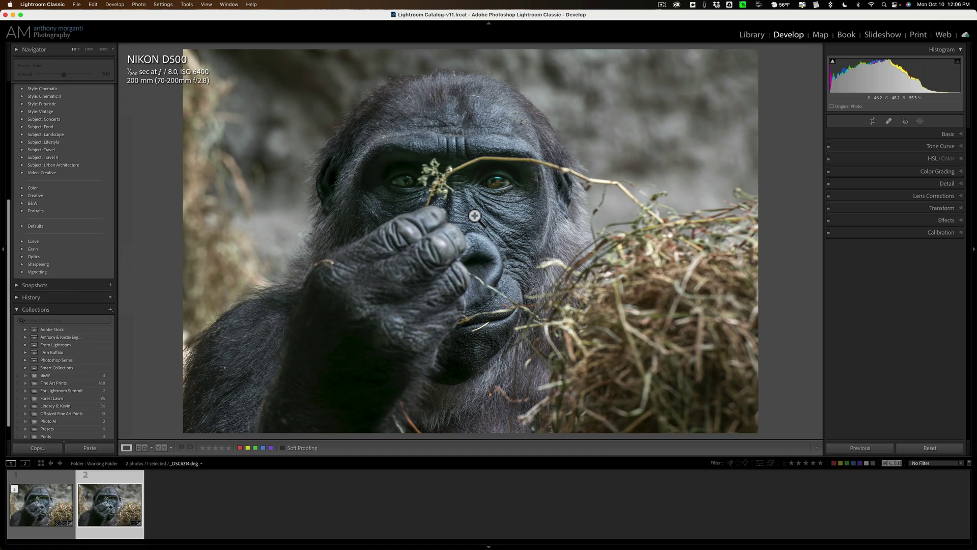
{"action": "left_click", "coordinate": [80, 3]}
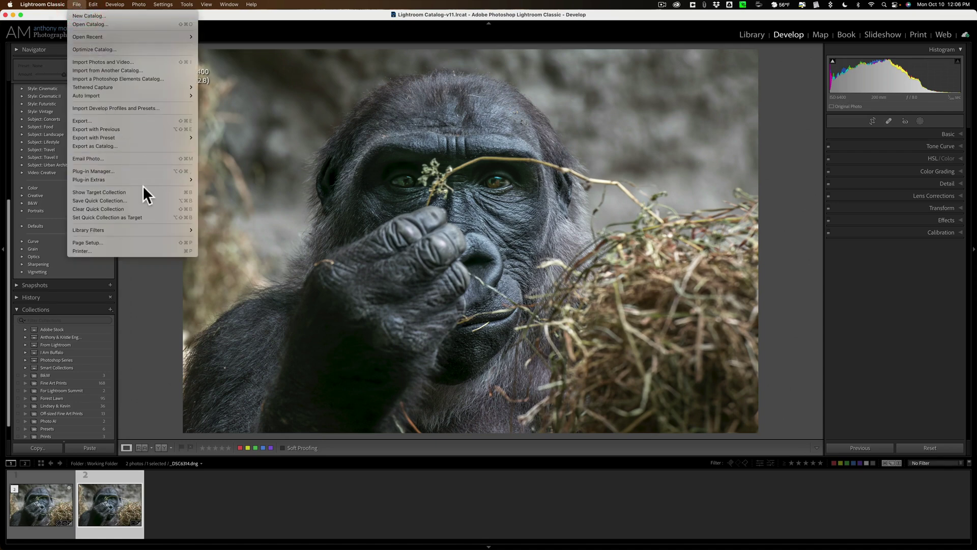
{"action": "mouse_move", "coordinate": [161, 179]}
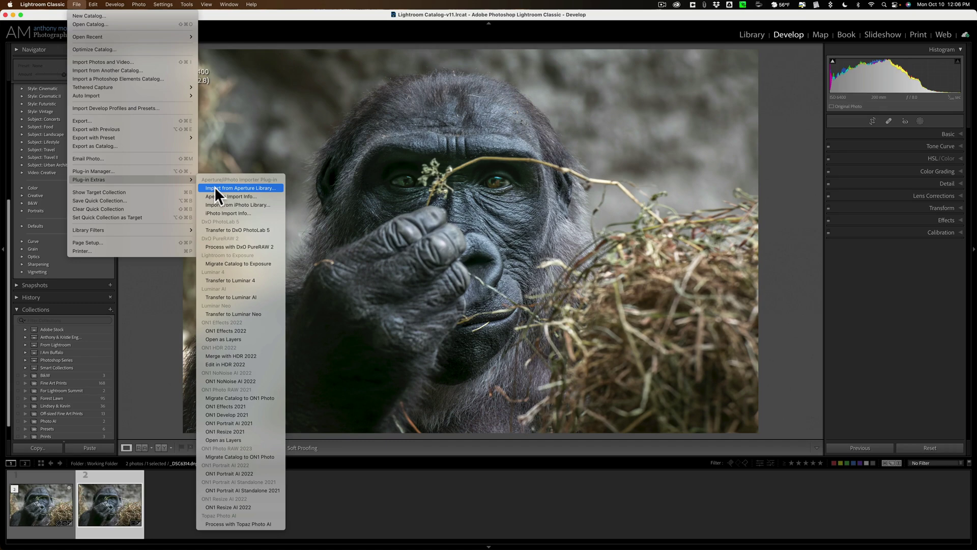
{"action": "left_click", "coordinate": [402, 203]}
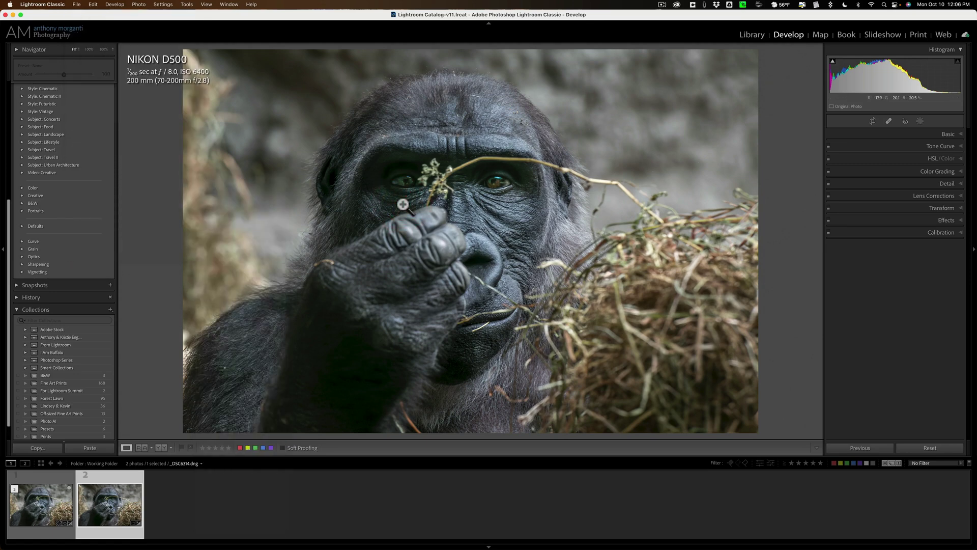